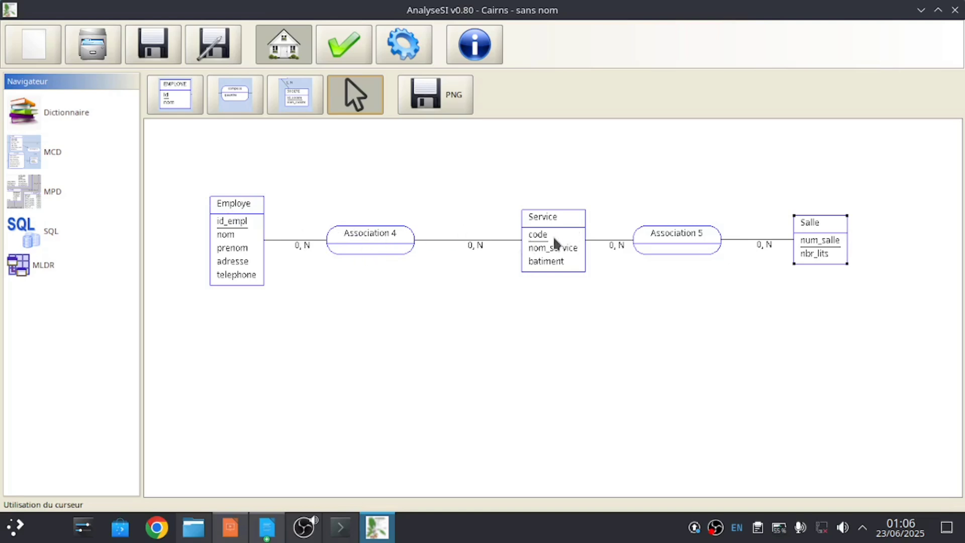
Step: Rename the association between Employe and Service to "affecter"
right_click(360, 232)
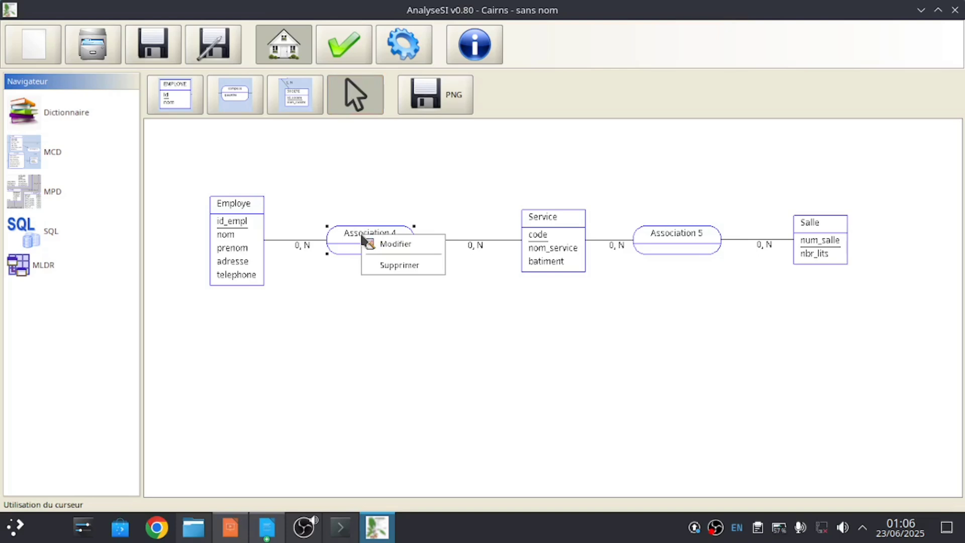
click(393, 243)
drag(384, 198, 290, 191)
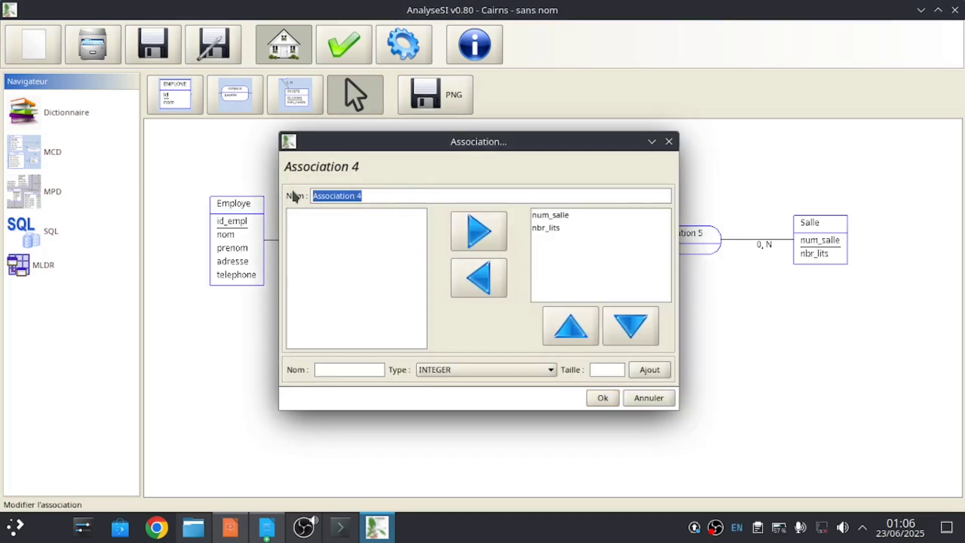
text(aff)
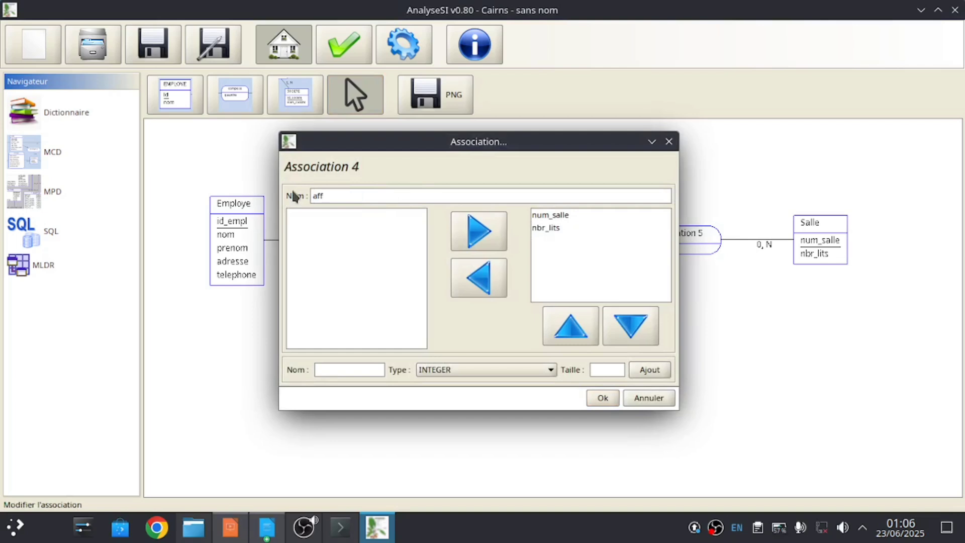
text(ecter)
click(603, 397)
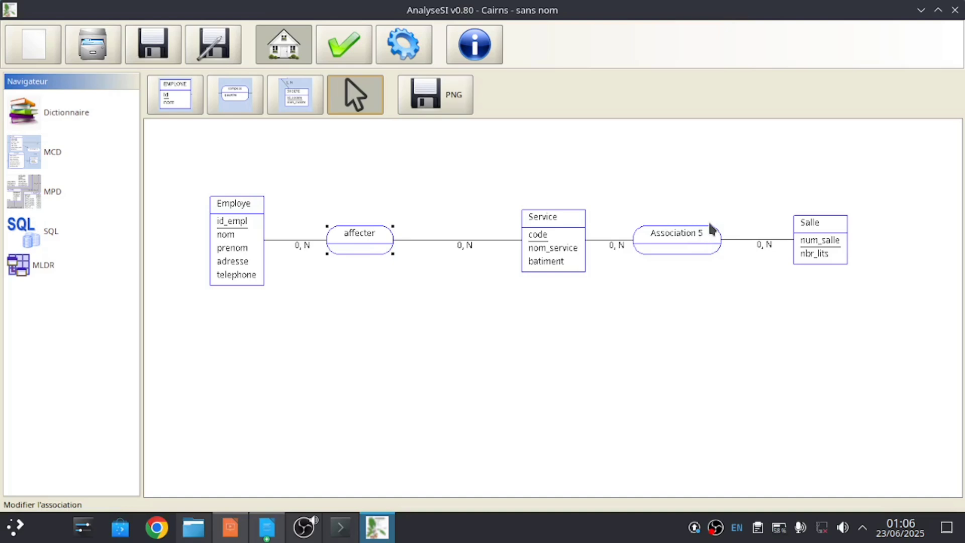
Step: Rename the association between Service and Salle to "contenir"
right_click(667, 236)
click(703, 246)
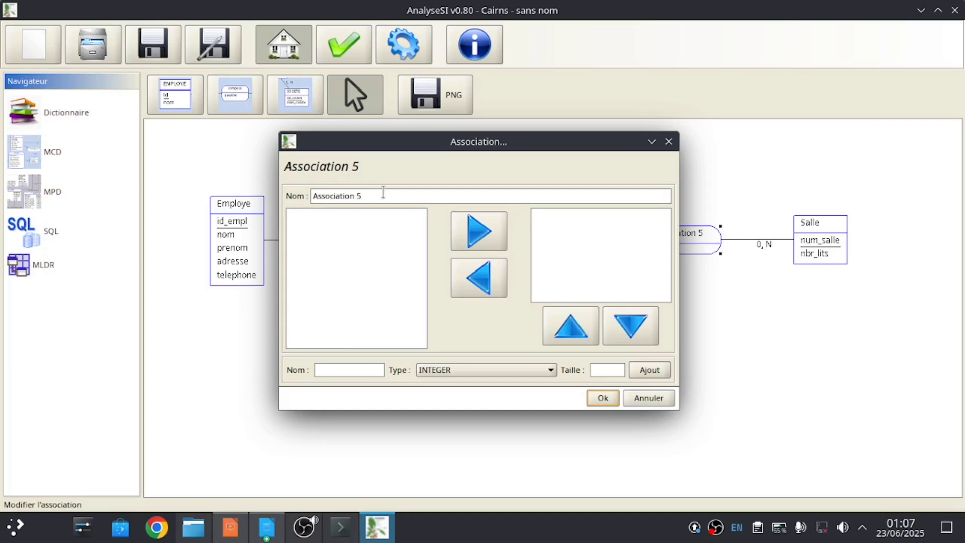
click(367, 195)
drag(367, 195, 294, 201)
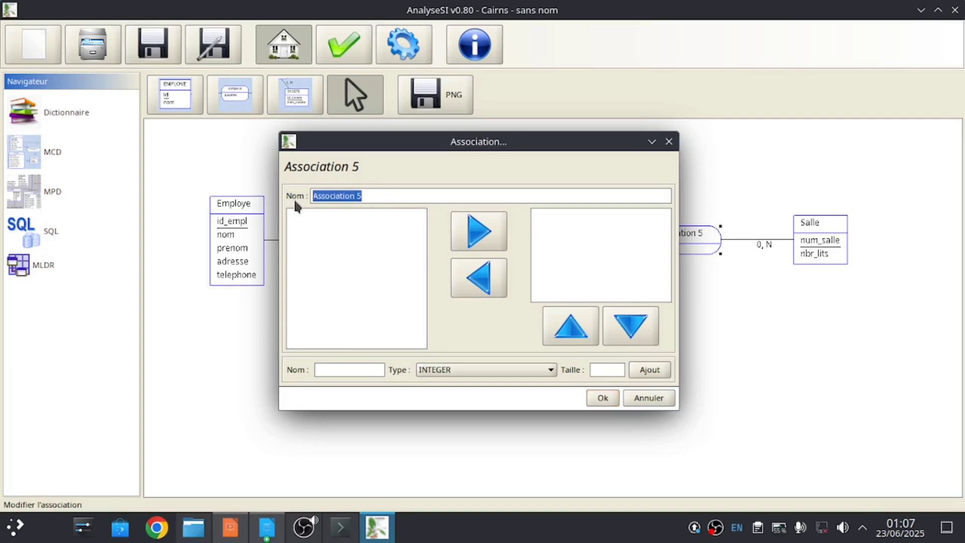
text(conte)
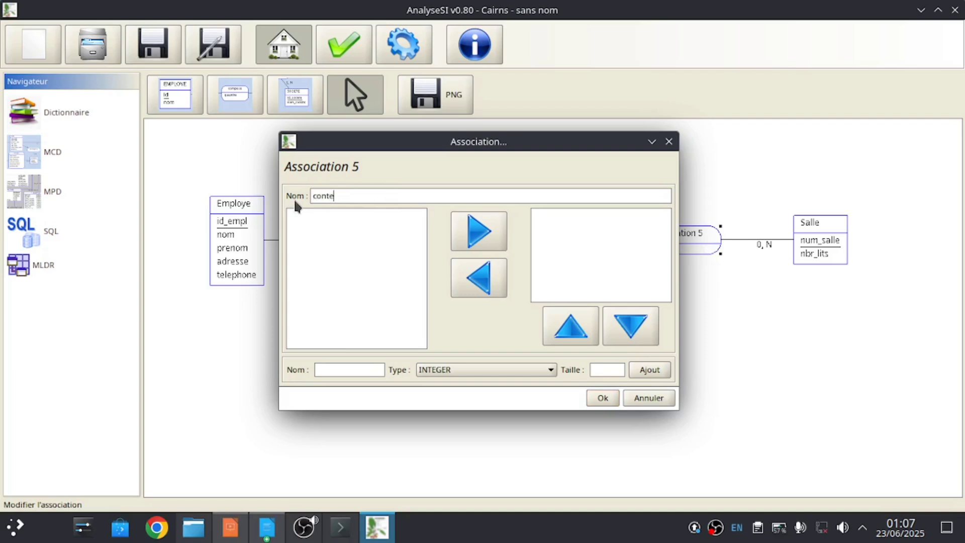
text(nir)
click(606, 400)
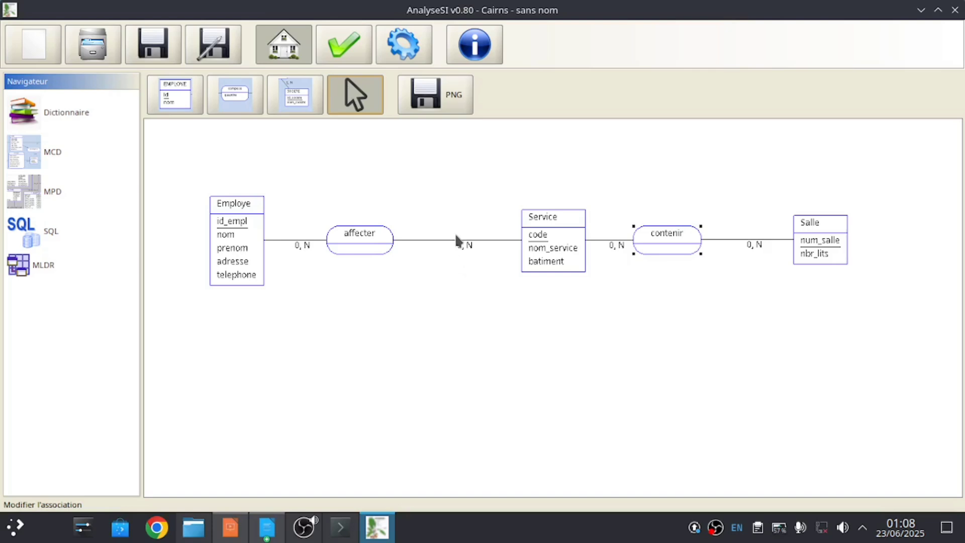
Step: Set the cardinality of the link between the affecter association and the Service entity to 1, N
right_click(439, 237)
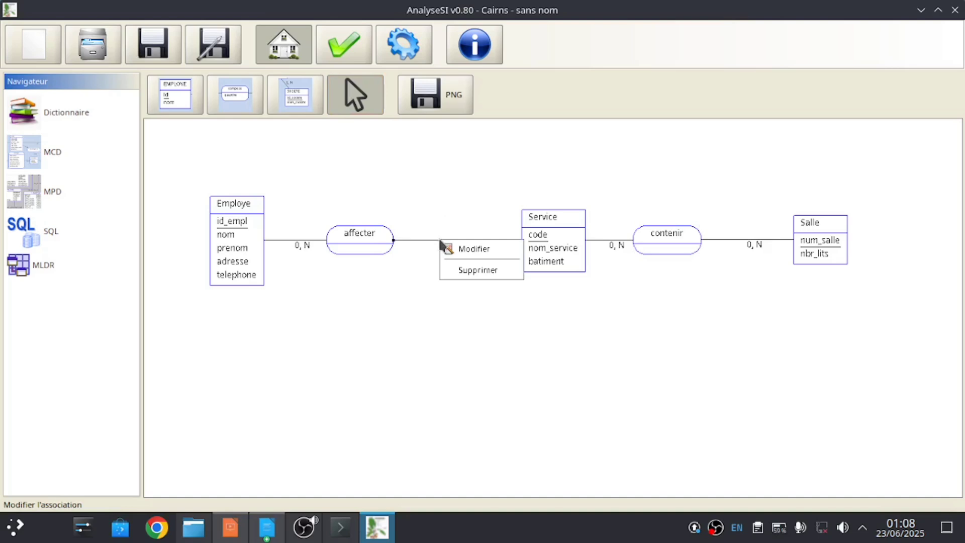
click(484, 250)
click(519, 271)
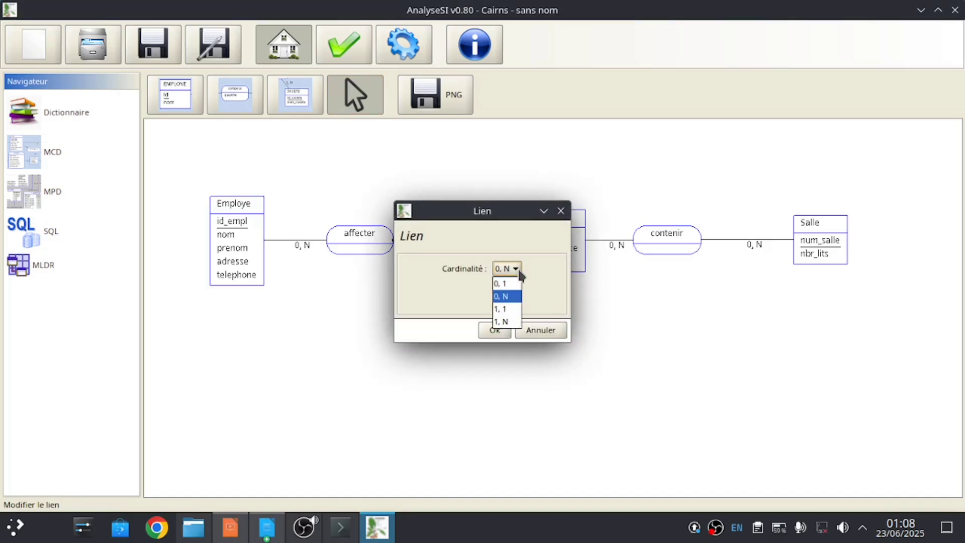
click(509, 325)
click(506, 329)
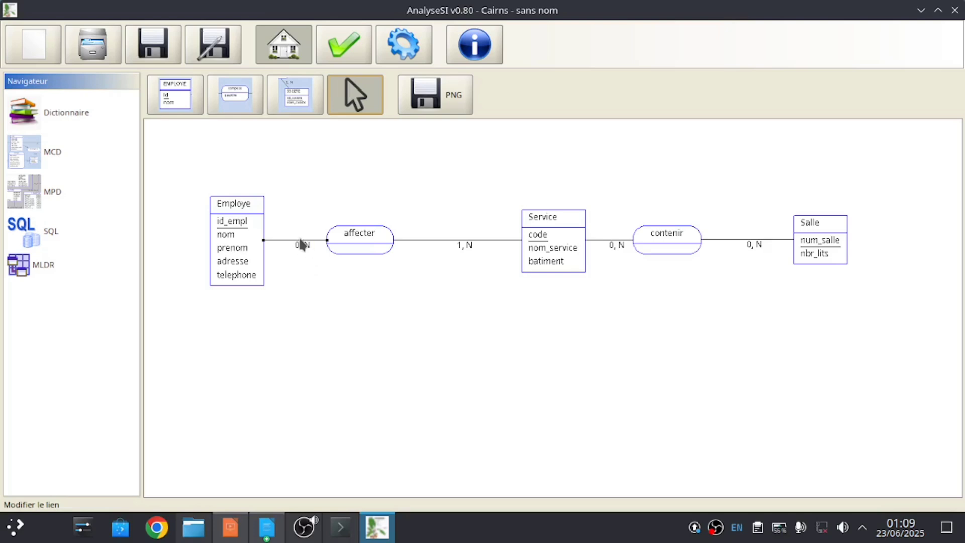
Step: Set the cardinality of the link between the Employe entity and the affecter association to 1, 1
right_click(302, 244)
click(321, 246)
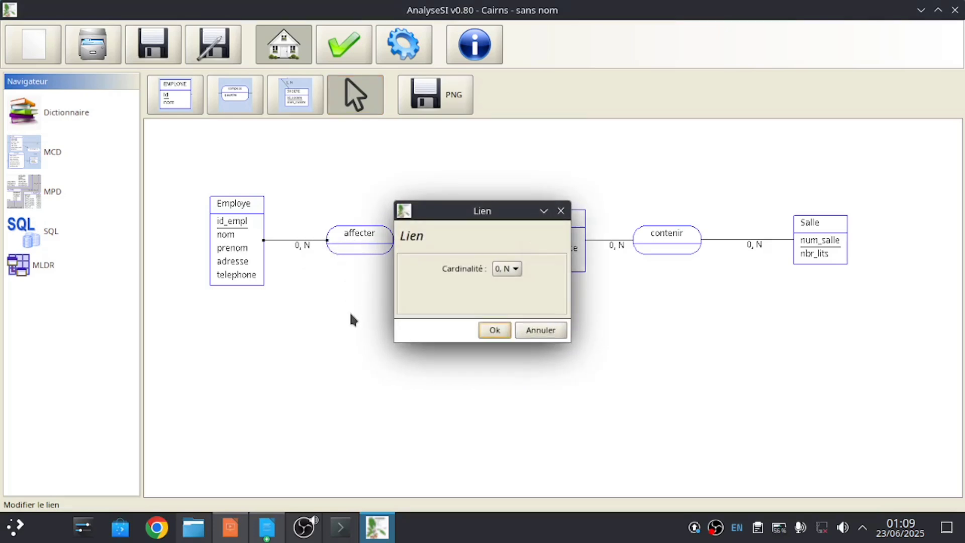
click(515, 269)
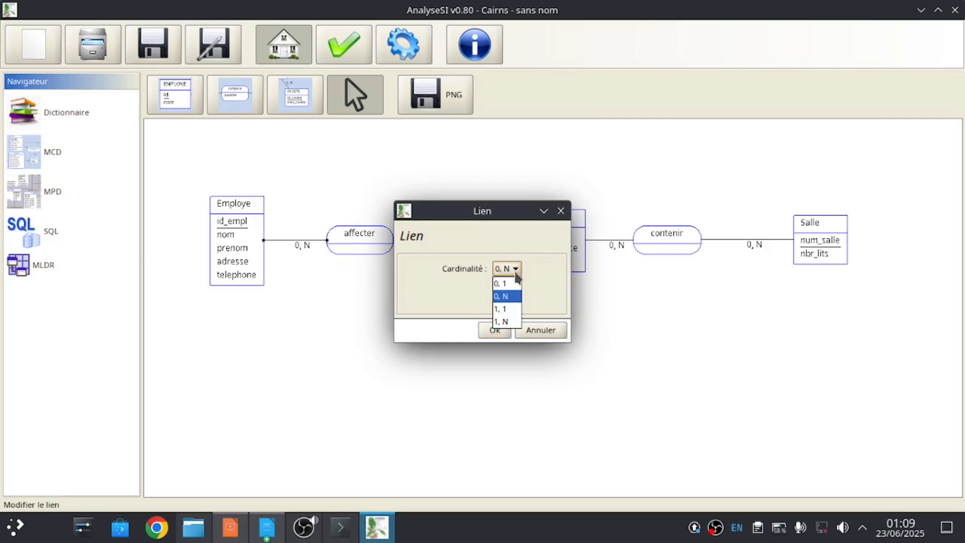
click(501, 310)
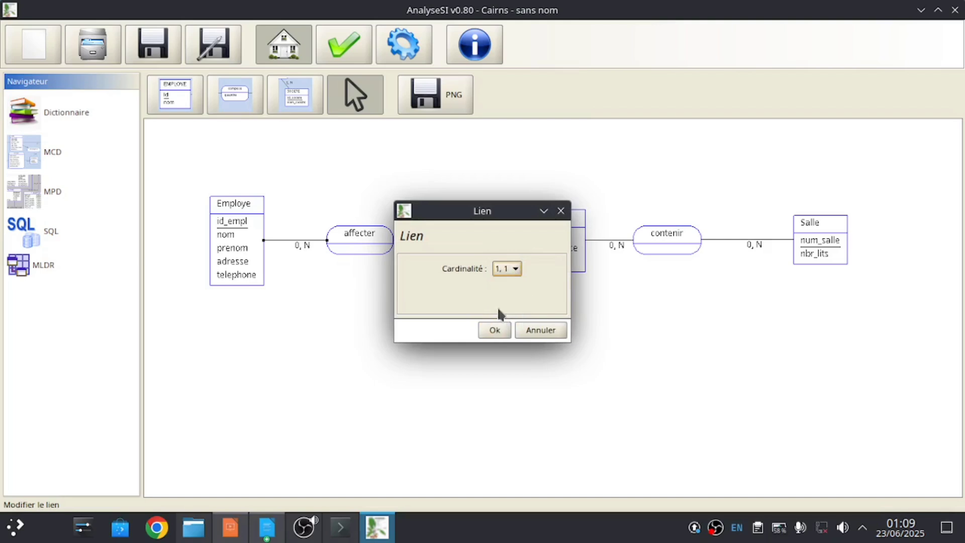
click(493, 330)
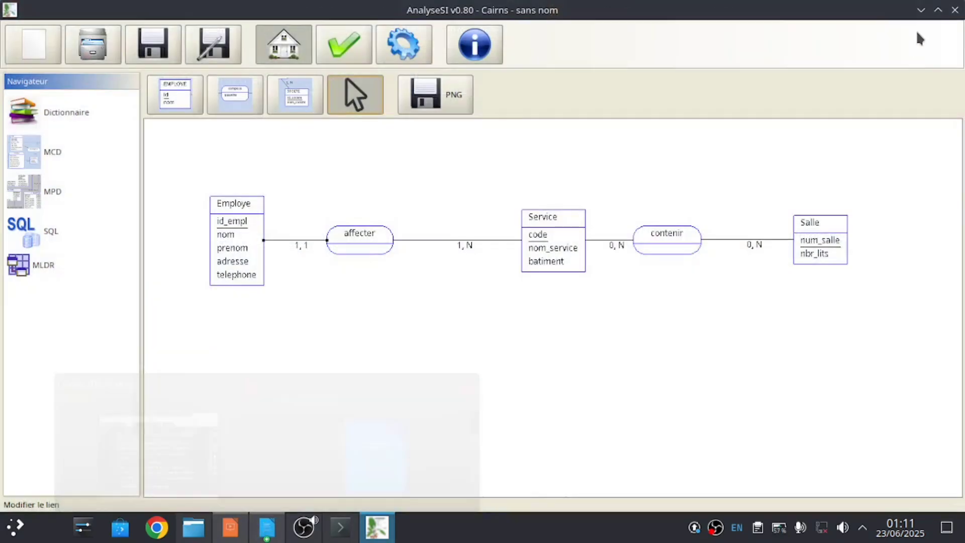
Step: Consult the exercise statement behind the diagram window, and set the cardinality of the link between contenir and Salle to 1, N
click(921, 10)
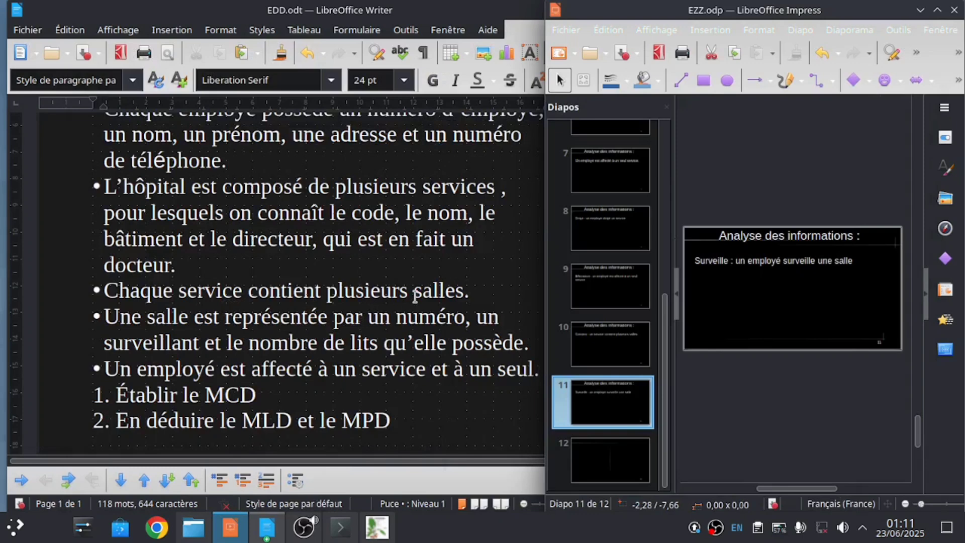
click(377, 526)
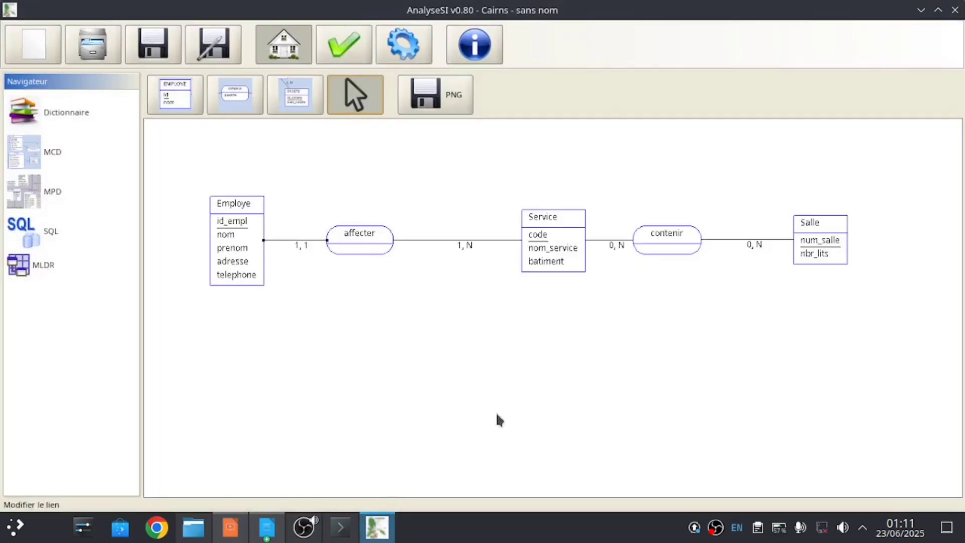
right_click(754, 247)
click(770, 254)
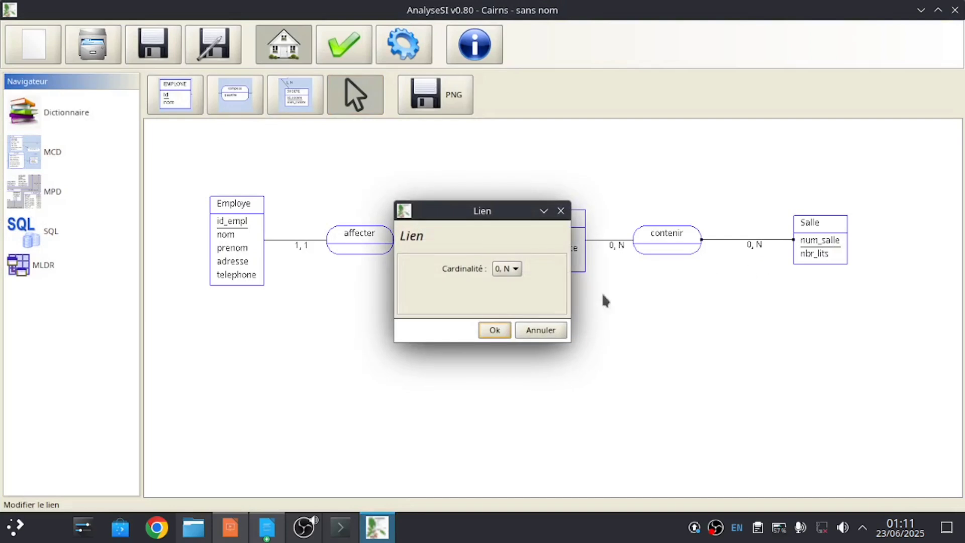
click(515, 268)
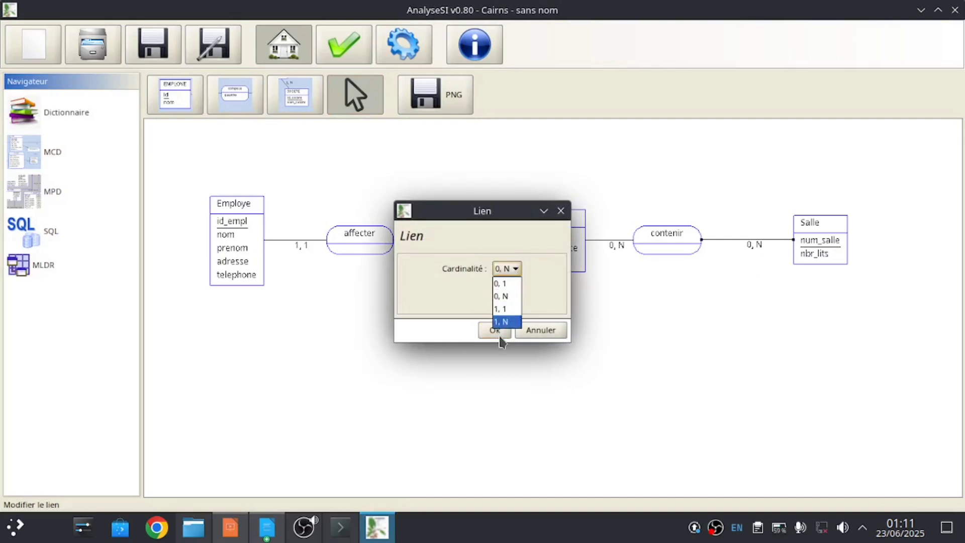
click(491, 314)
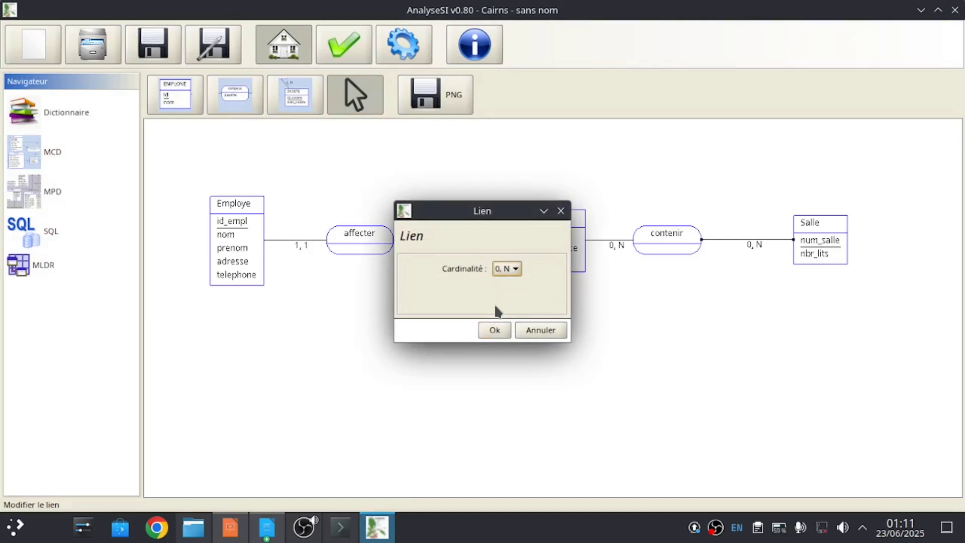
click(518, 270)
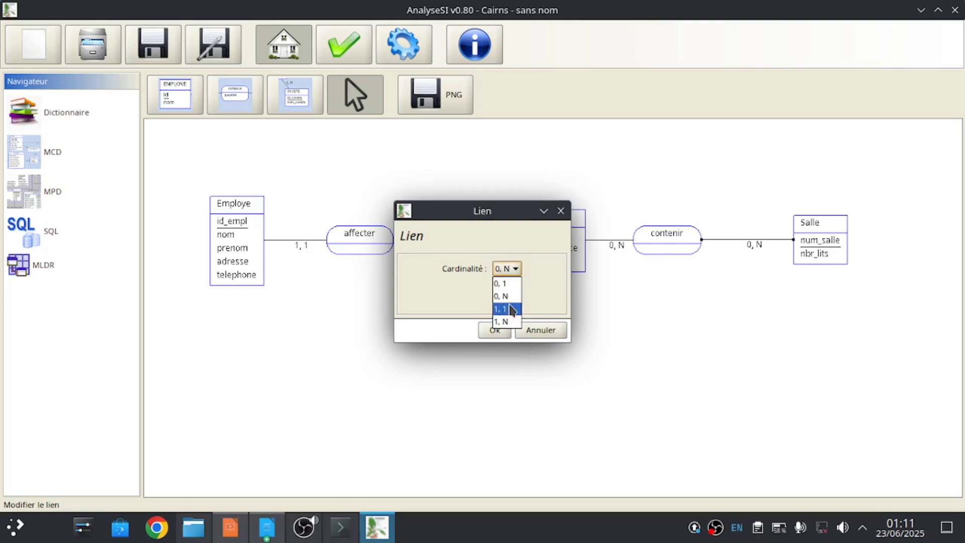
click(506, 324)
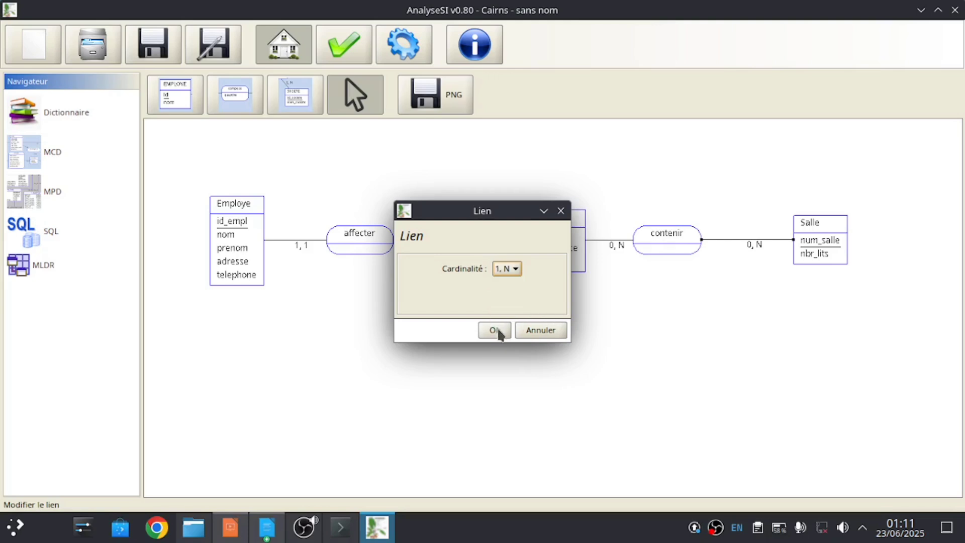
click(495, 330)
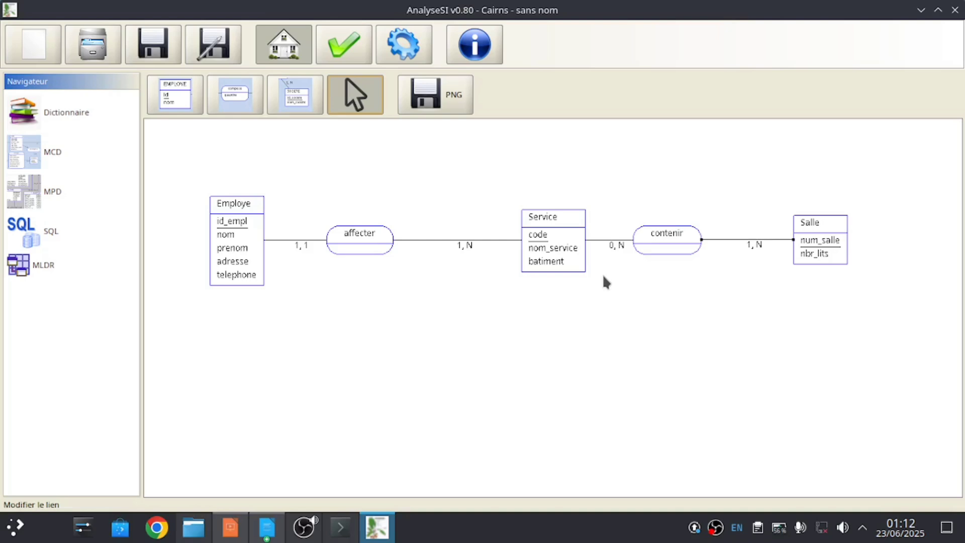
Step: Set the cardinality of the link between the Service entity and the contenir association to 1, N
right_click(613, 242)
click(649, 250)
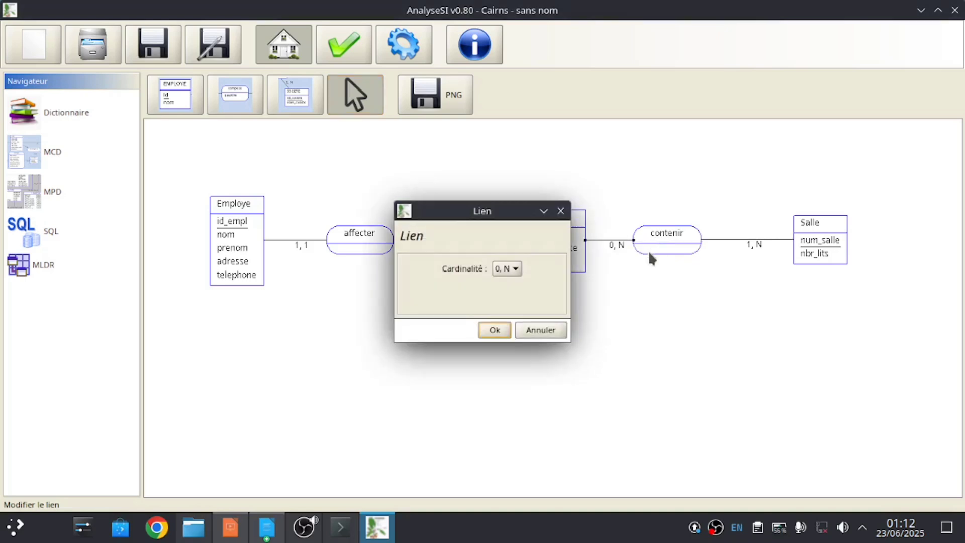
click(516, 269)
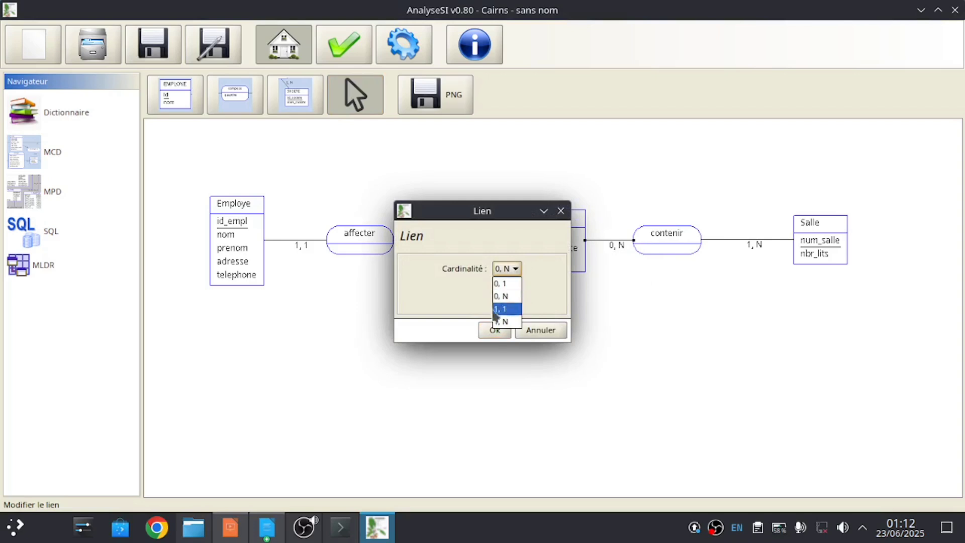
click(506, 324)
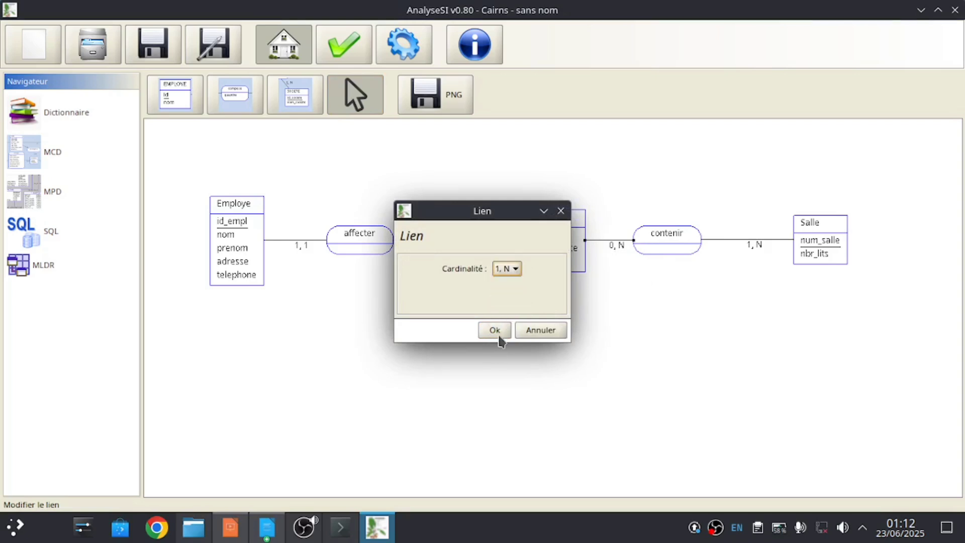
click(497, 334)
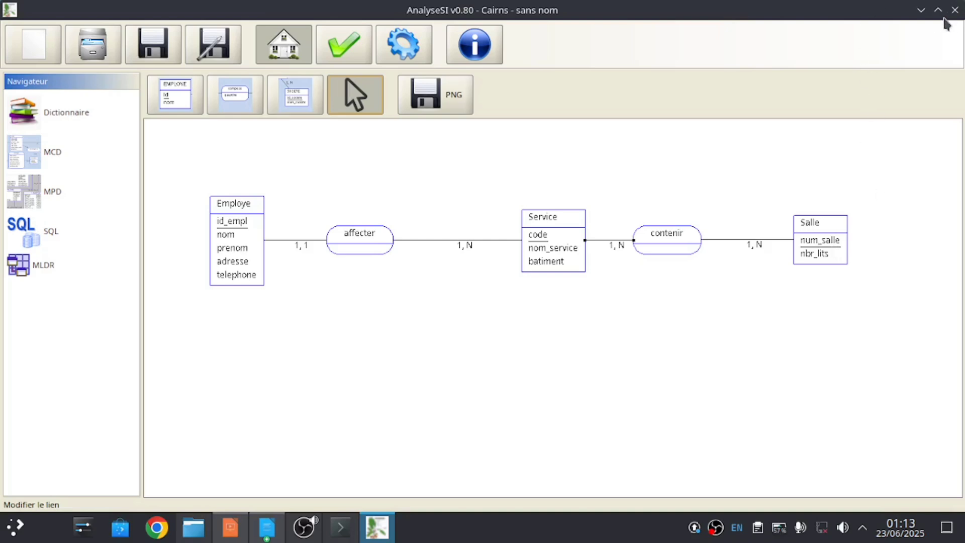
Step: Switch to the exercise statement in LibreOffice Writer to check the remaining rules about services, rooms and employees
click(921, 10)
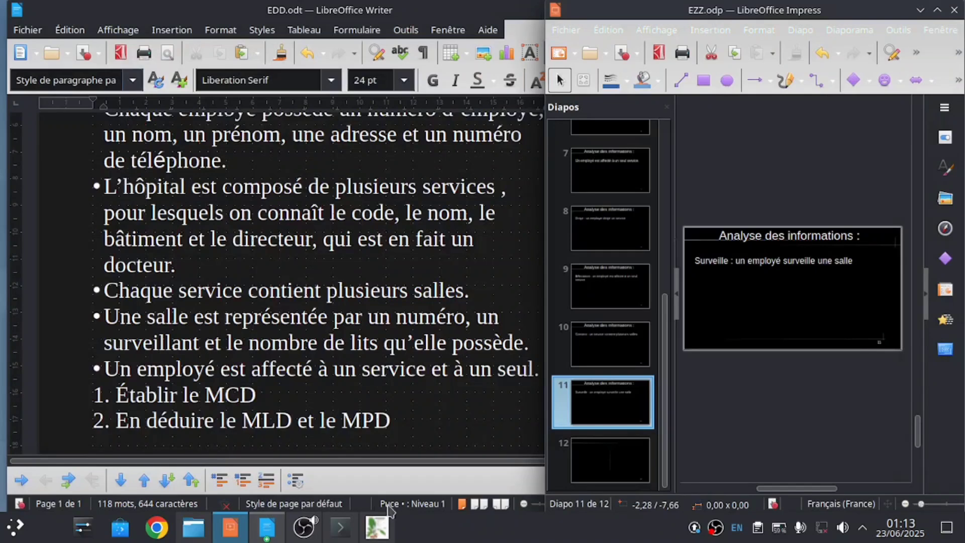